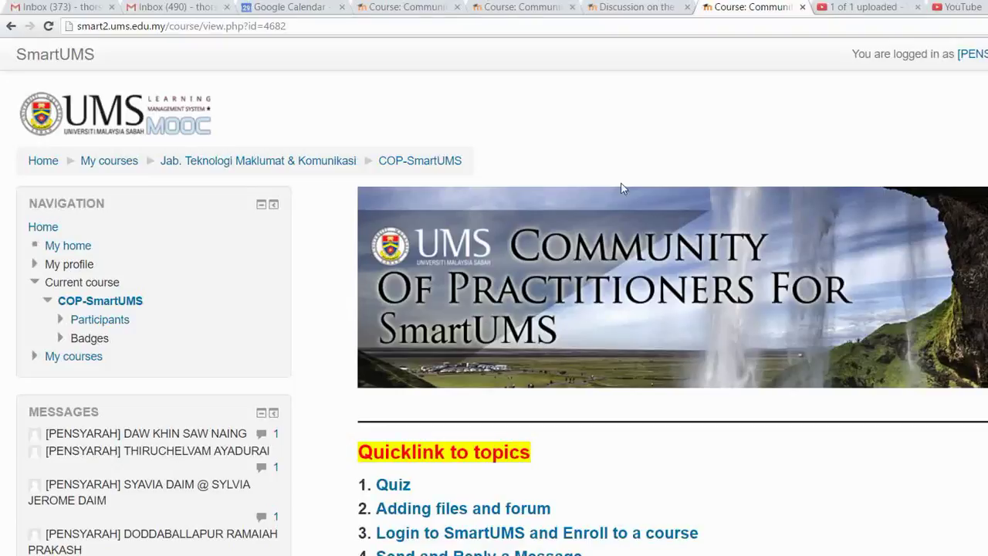
Scroll the COP-SmartUMS course page down to the Help Desk forum in the question section.
scroll(661, 262, "down", 8)
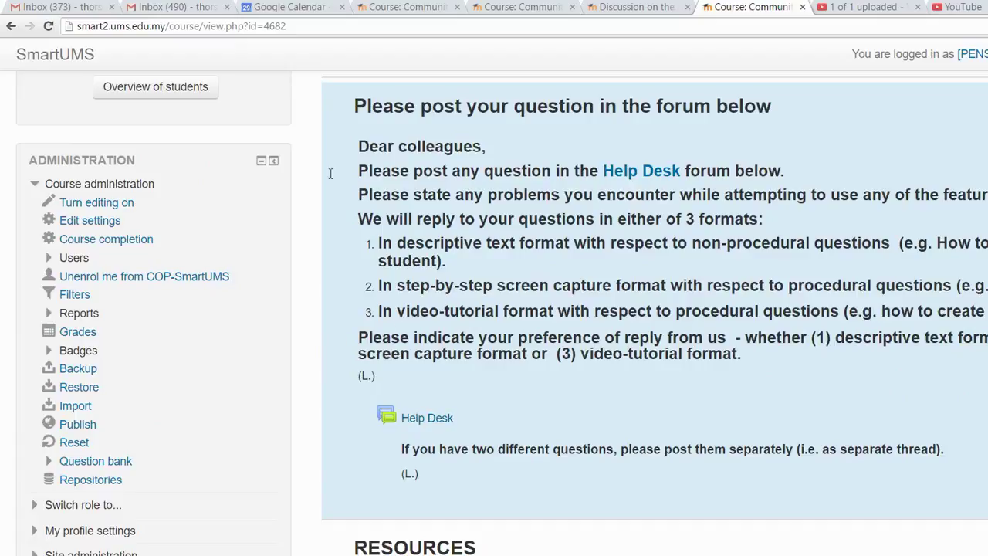
scroll(442, 240, "up", 8)
scroll(478, 278, "down", 5)
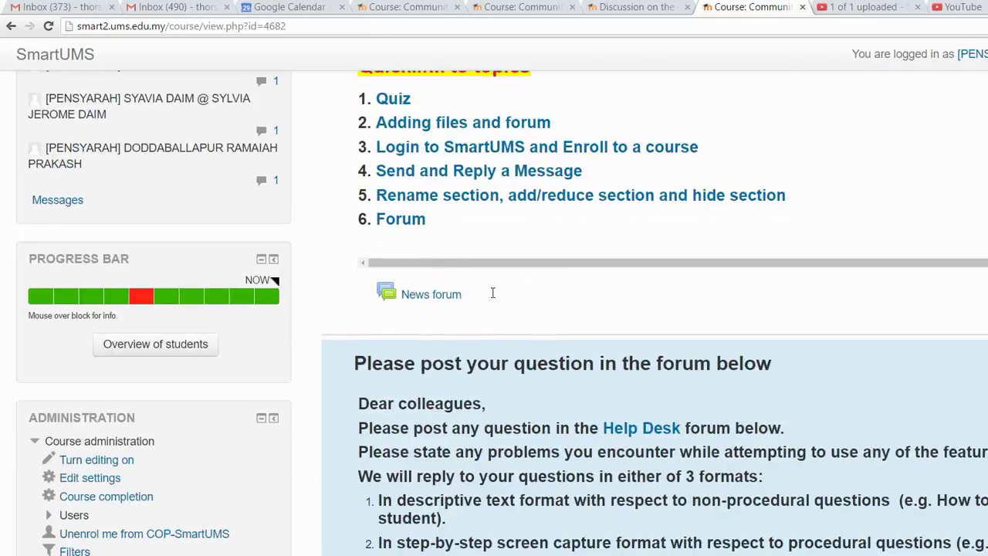
scroll(433, 306, "down", 4)
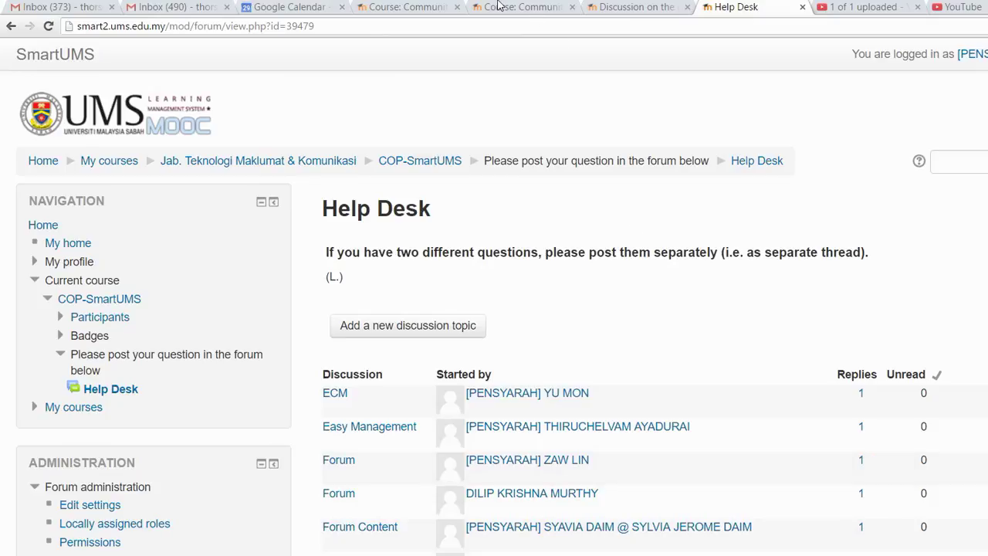
Return to the COP-SmartUMS course page and locate the Topic 6 Forum section.
key("ctrl+shift+Tab")
left_click(420, 161)
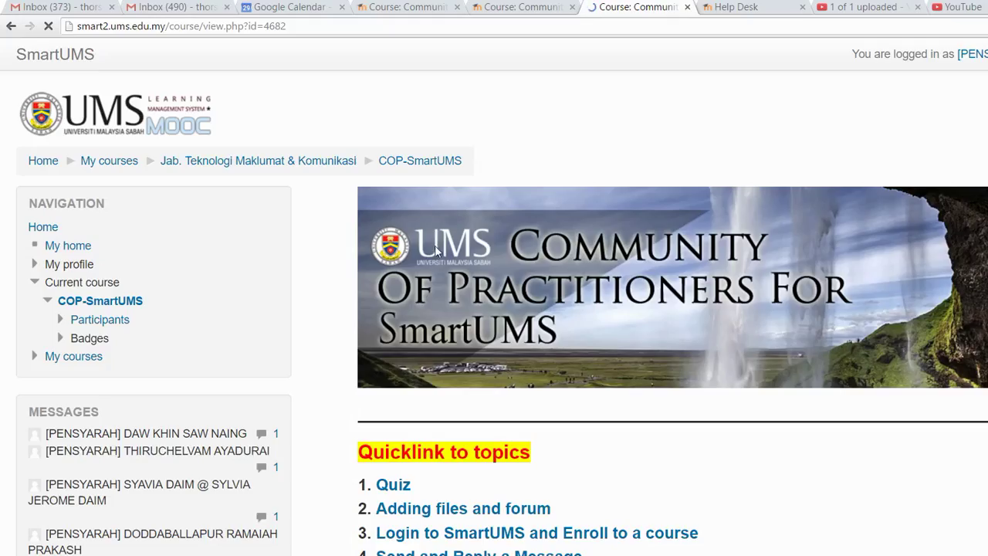
scroll(505, 299, "down", 8)
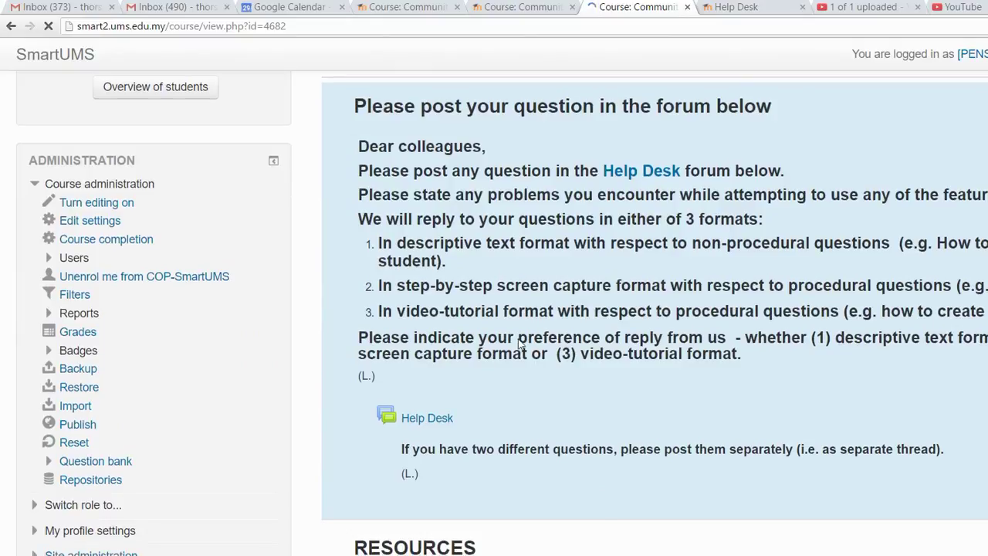
scroll(519, 345, "down", 15)
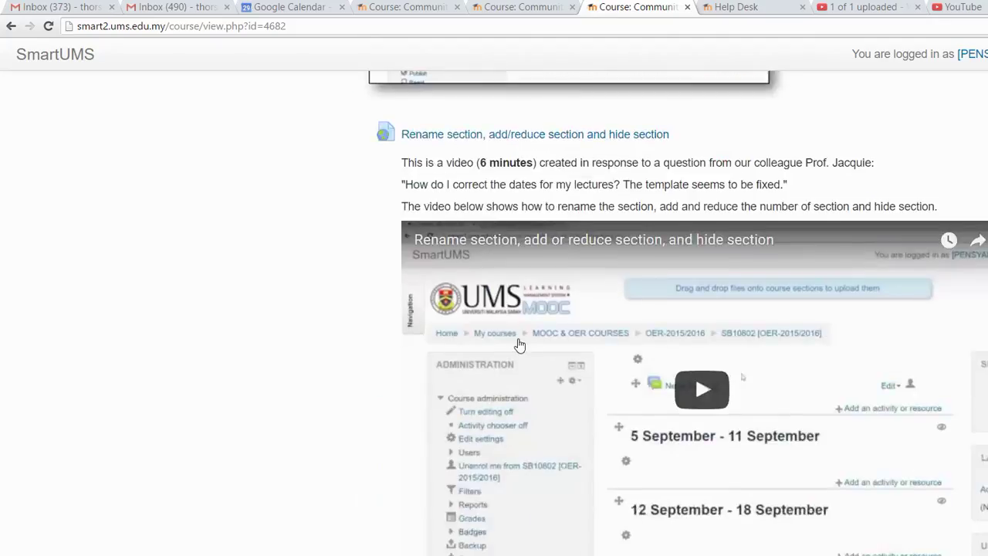
scroll(519, 345, "down", 5)
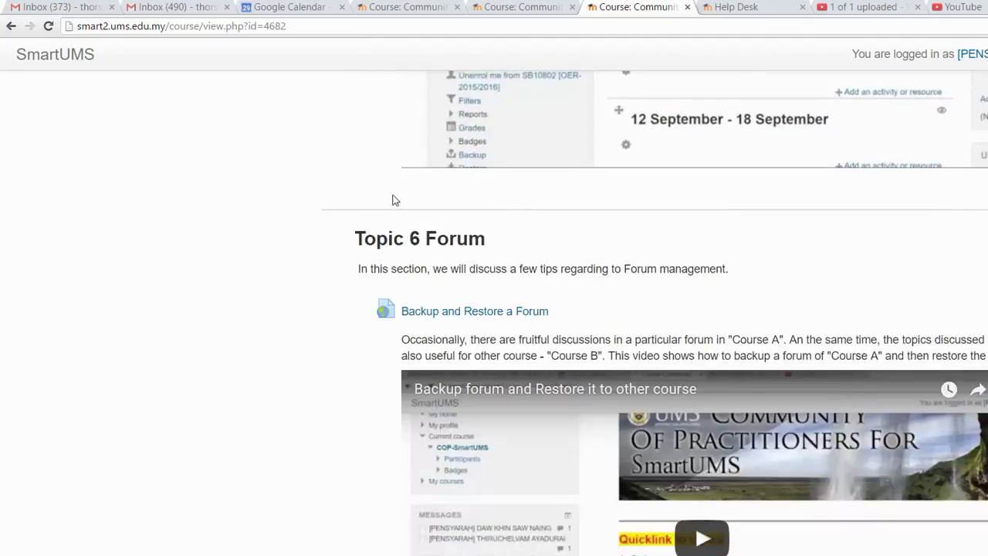
left_click_drag(392, 200, 345, 181)
scroll(526, 232, "down", 4)
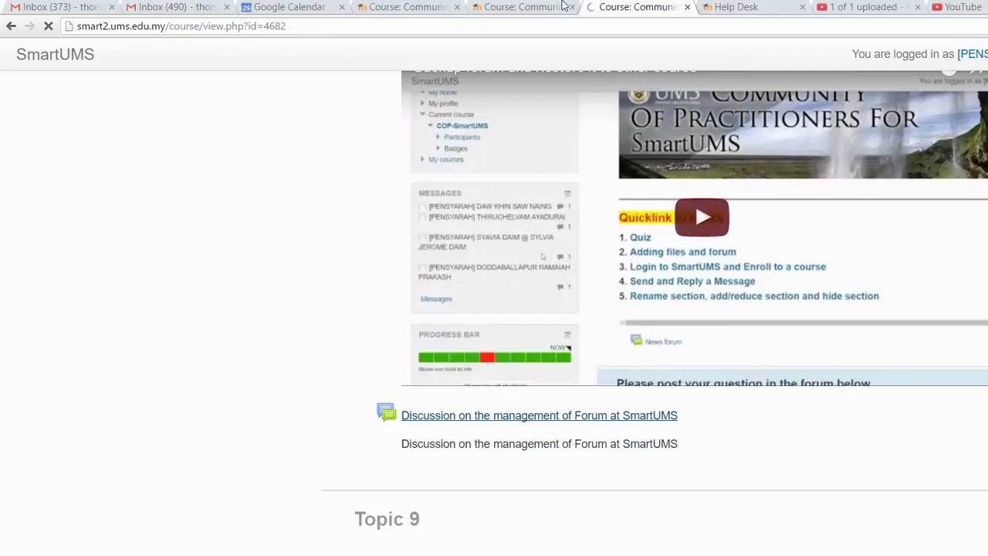
Check that 'Discussion on the management of Forum at SmartUMS' is empty beside the Help Desk tab.
key("ctrl+Tab")
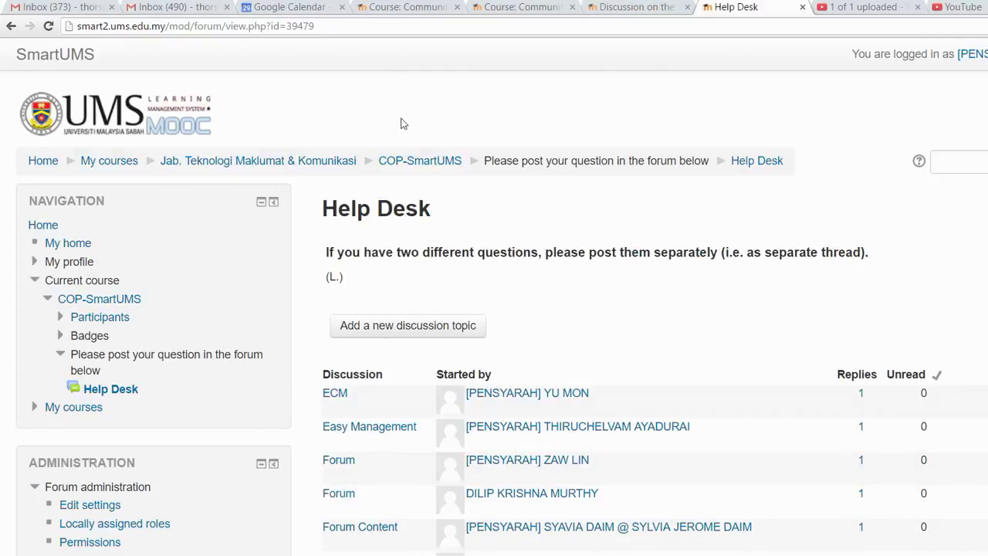
key("ctrl+shift+Tab")
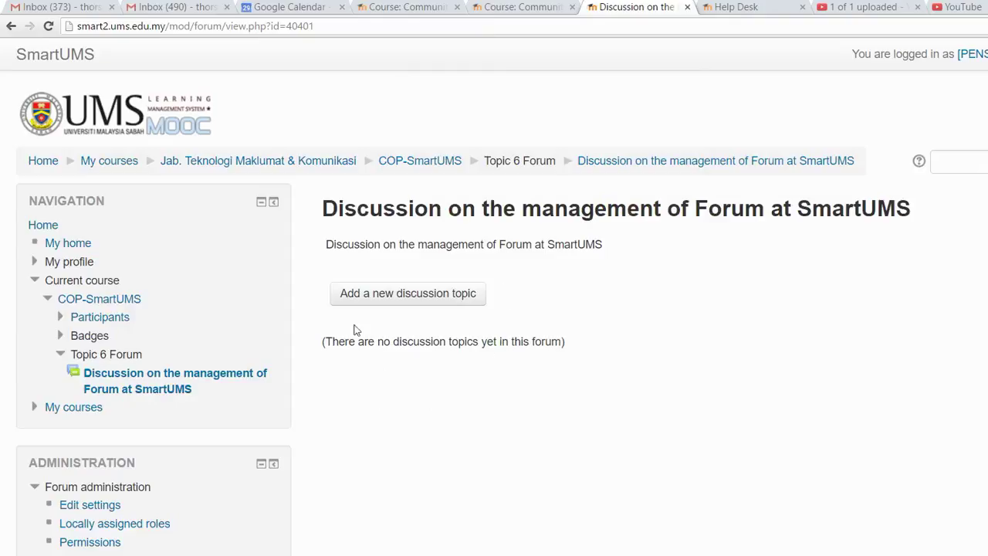
key("ctrl+Tab")
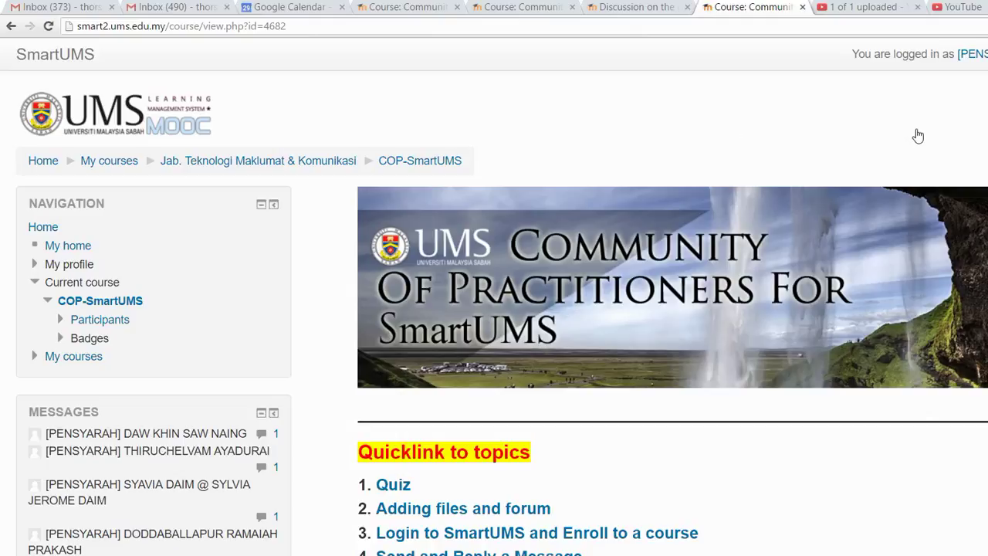
Turn editing on for COP-SmartUMS and scroll down to the Help Desk forum.
left_click(918, 136)
scroll(918, 136, "down", 2)
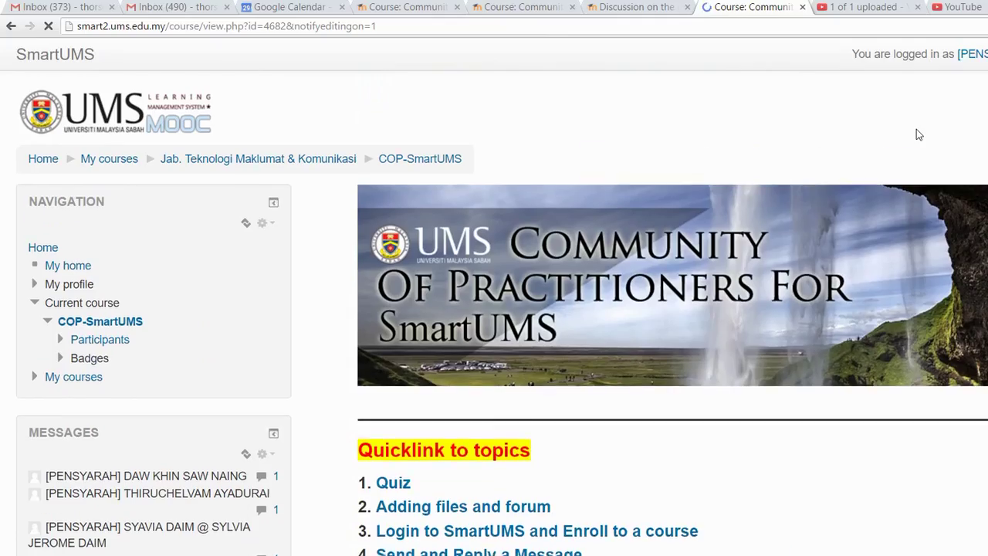
scroll(917, 135, "down", 2)
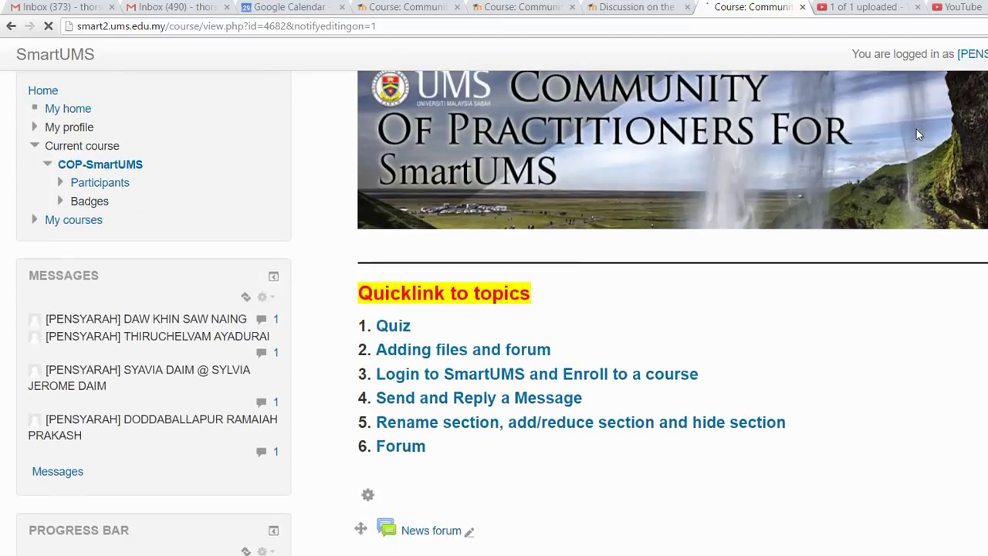
scroll(917, 134, "down", 1)
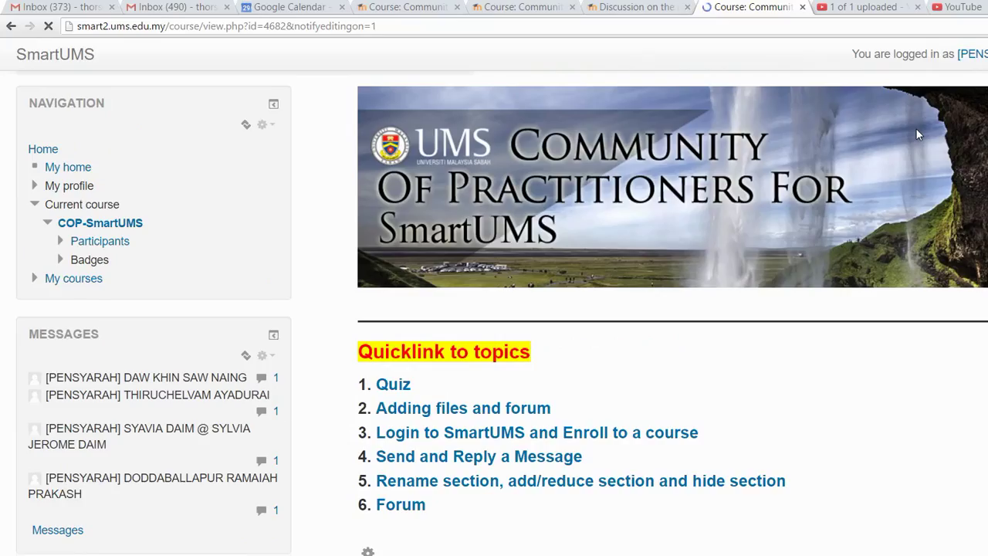
scroll(917, 135, "down", 3)
scroll(916, 135, "down", 3)
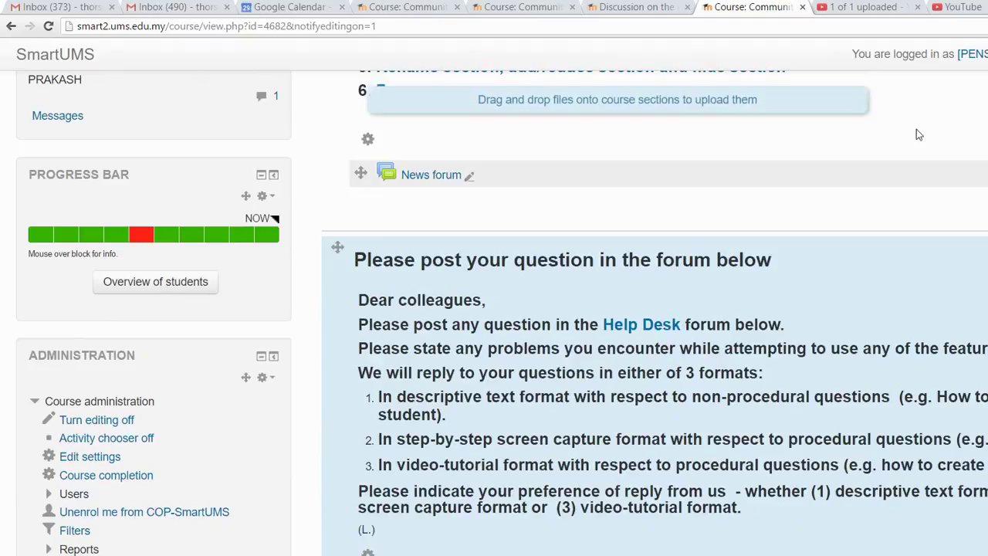
scroll(916, 135, "down", 2)
scroll(917, 134, "down", 1)
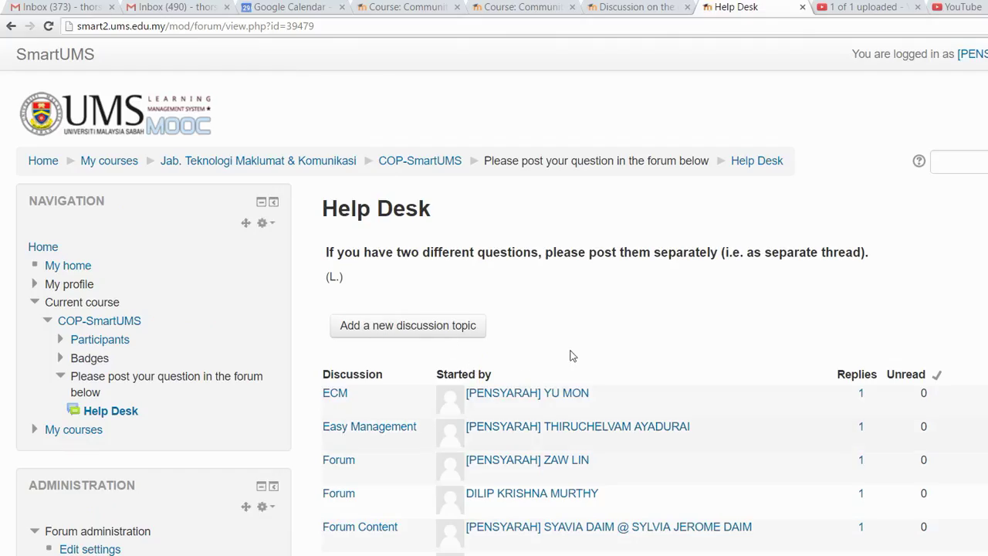
Move the blended-mode 'Forum' thread to 'Discussion on the management of Forum at SmartUMS', then reopen COP-SmartUMS.
left_click(274, 378)
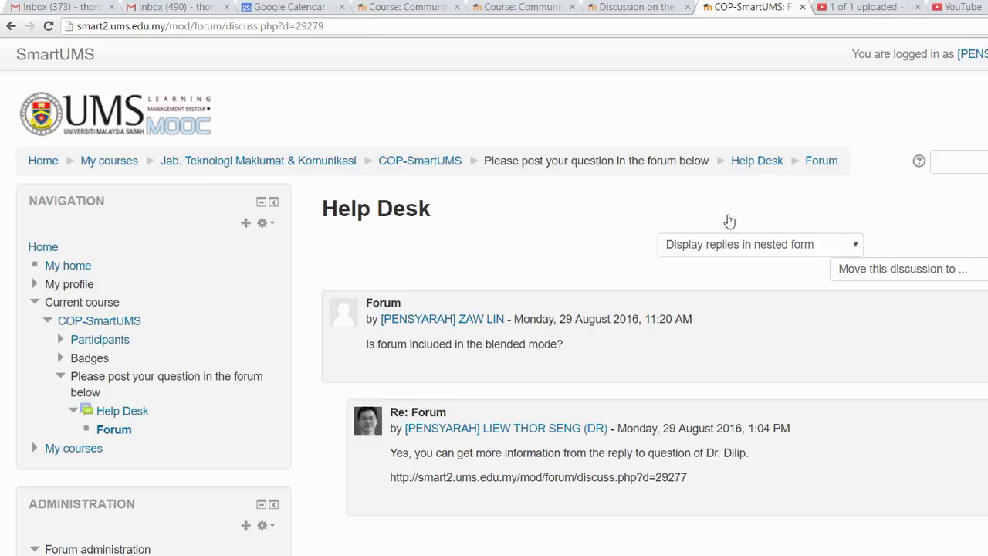
key("alt+Down")
key("Down")
key("Down")
key("Down")
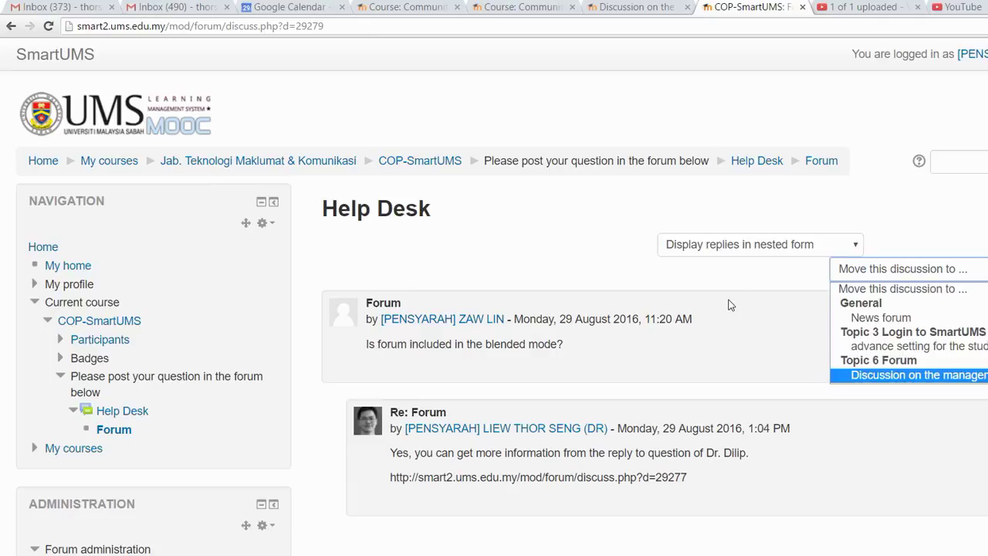
key("Return")
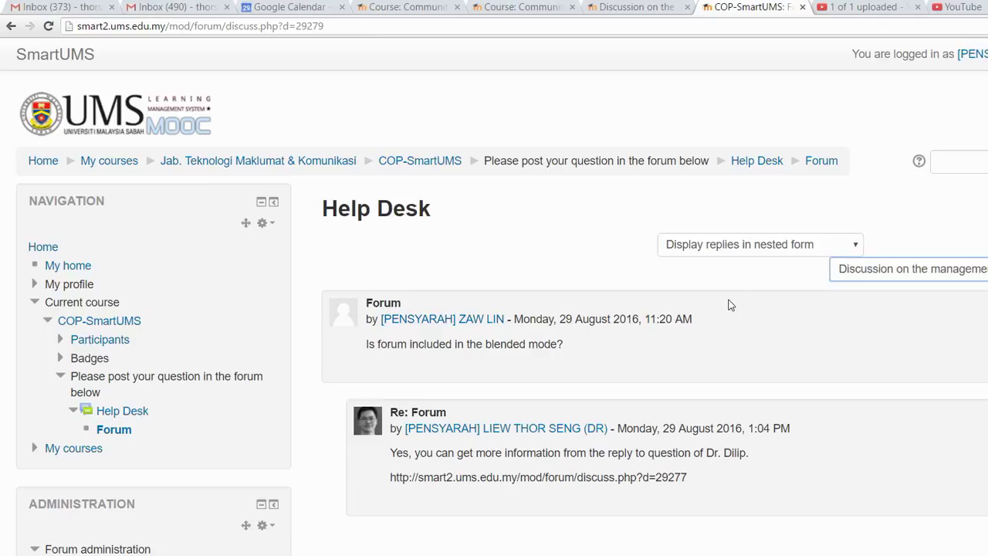
left_click(948, 224)
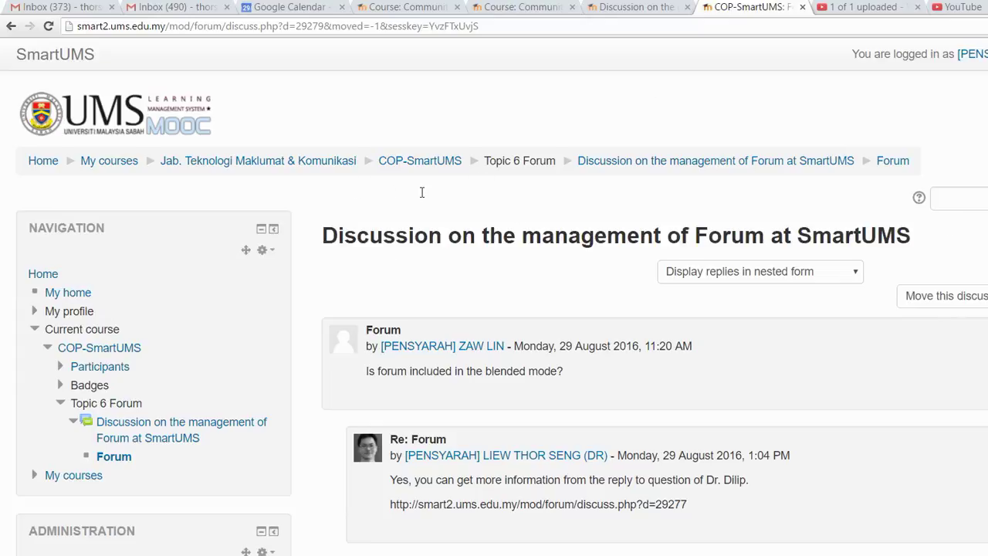
left_click(420, 161)
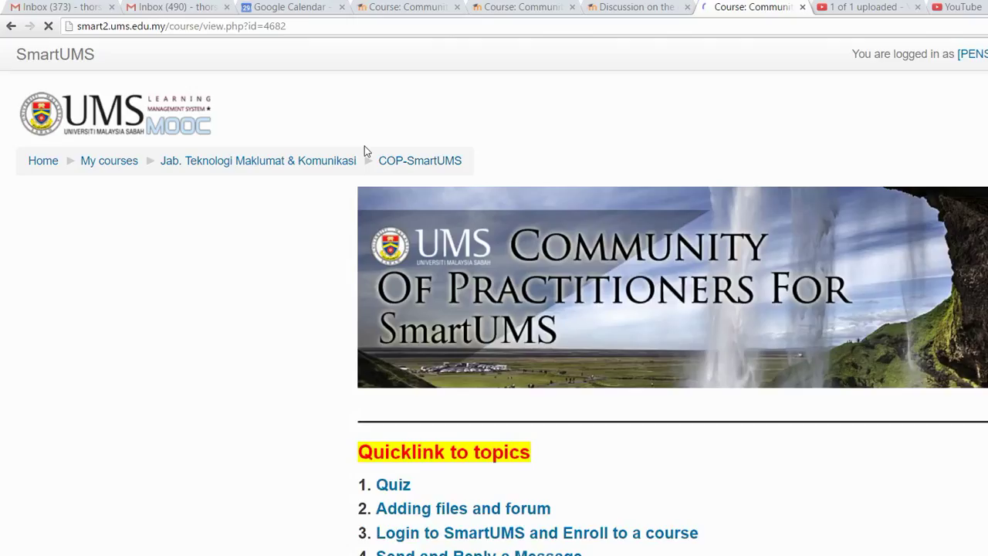
Open the next Help Desk 'Forum' discussion and move it to the Topic 6 management forum.
scroll(580, 313, "down", 9)
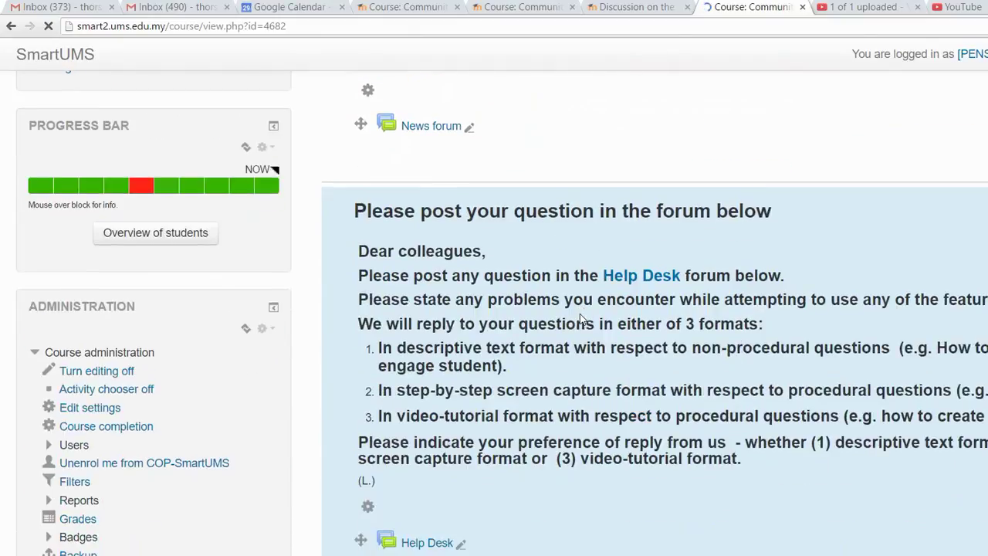
scroll(346, 316, "down", 1)
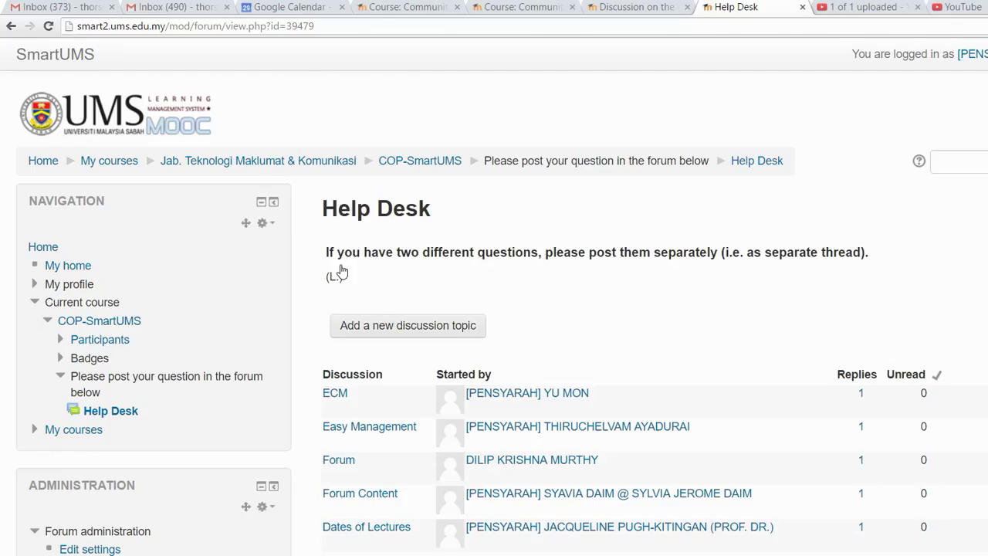
scroll(279, 265, "down", 3)
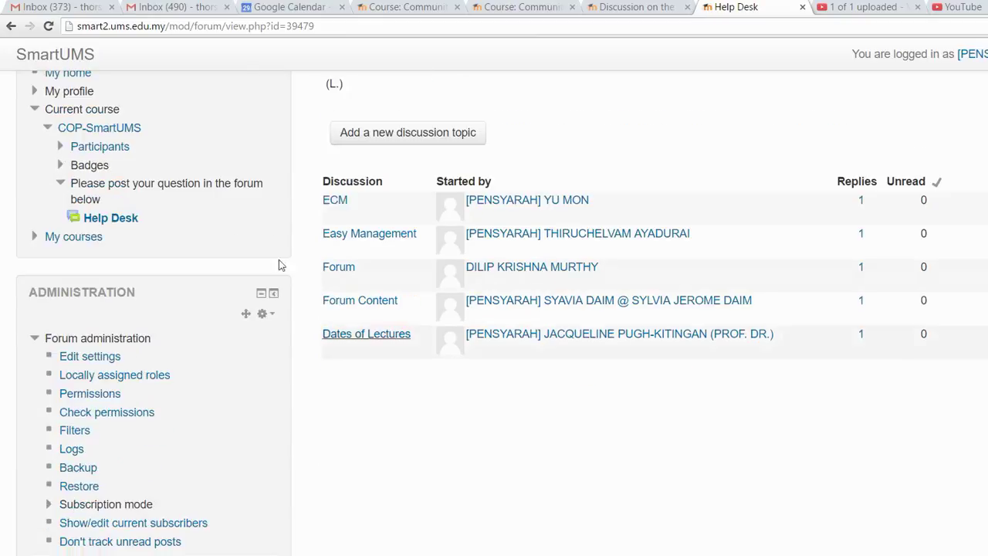
left_click(270, 221)
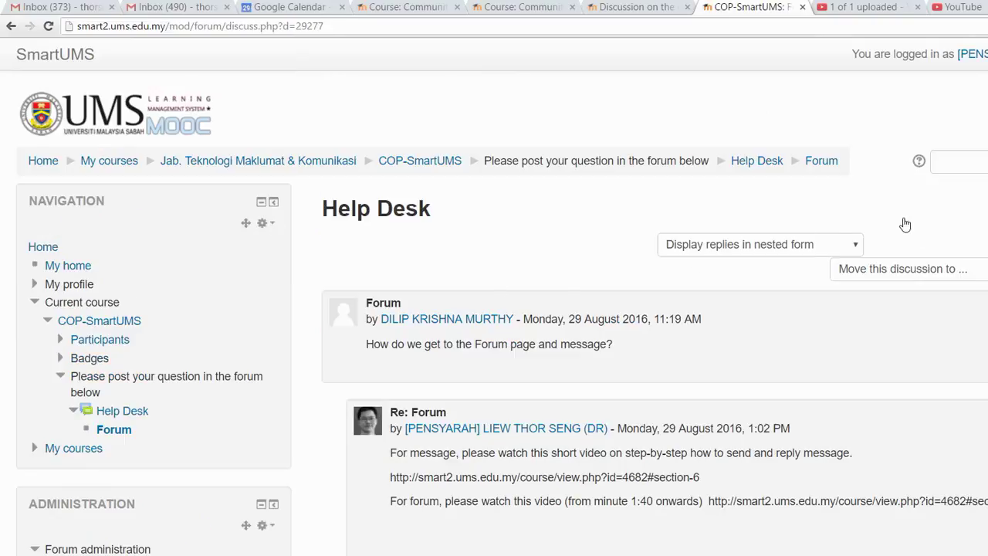
key("alt+Down")
key("Down")
key("Down")
key("Down")
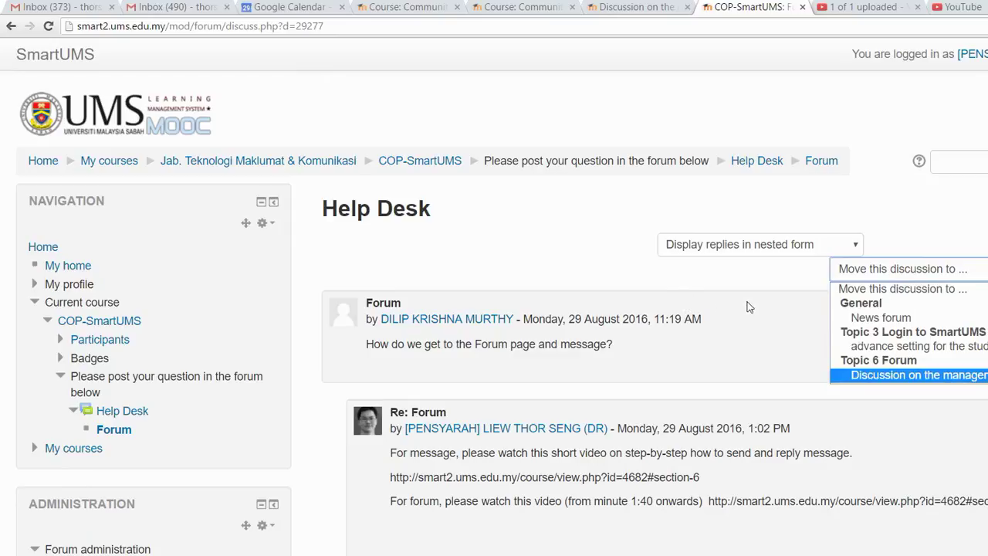
left_click(877, 308)
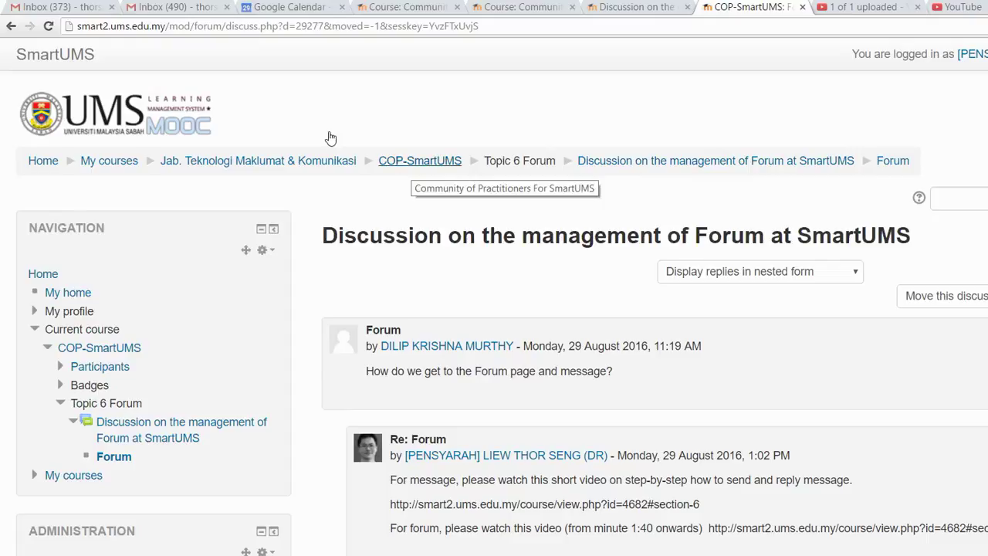
Move the Help Desk 'Forum Content' discussion to the Topic 6 management forum, then reopen COP-SmartUMS.
left_click(415, 162)
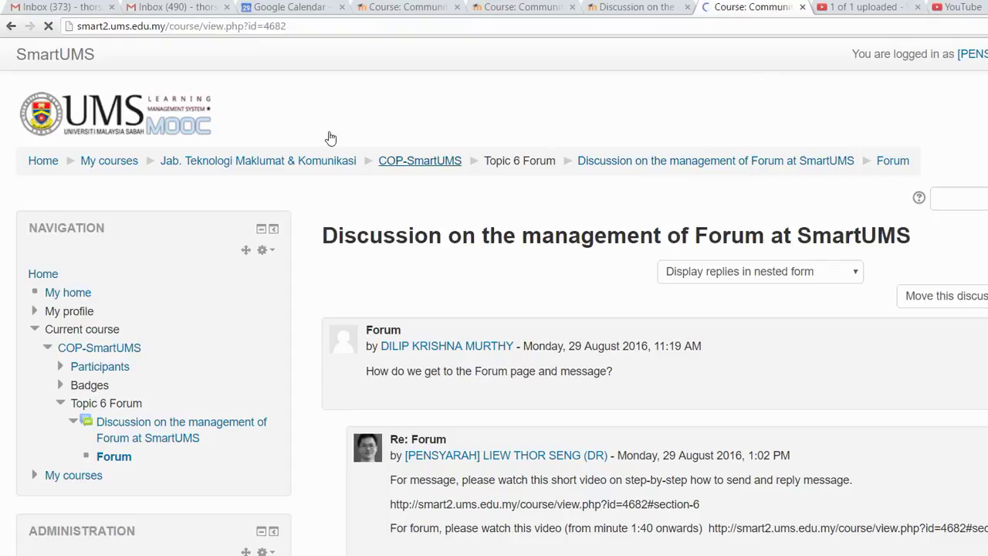
scroll(502, 263, "down", 6)
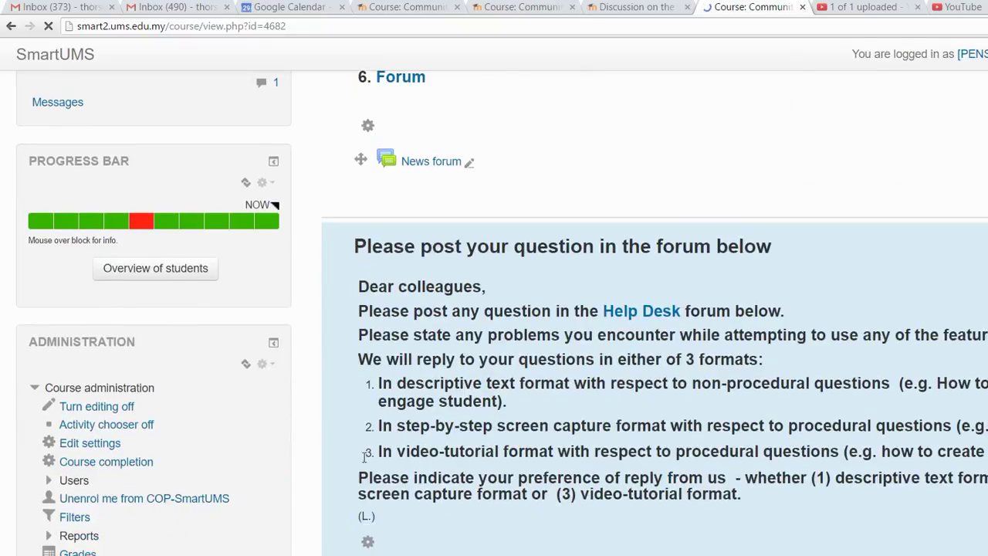
scroll(353, 471, "down", 1)
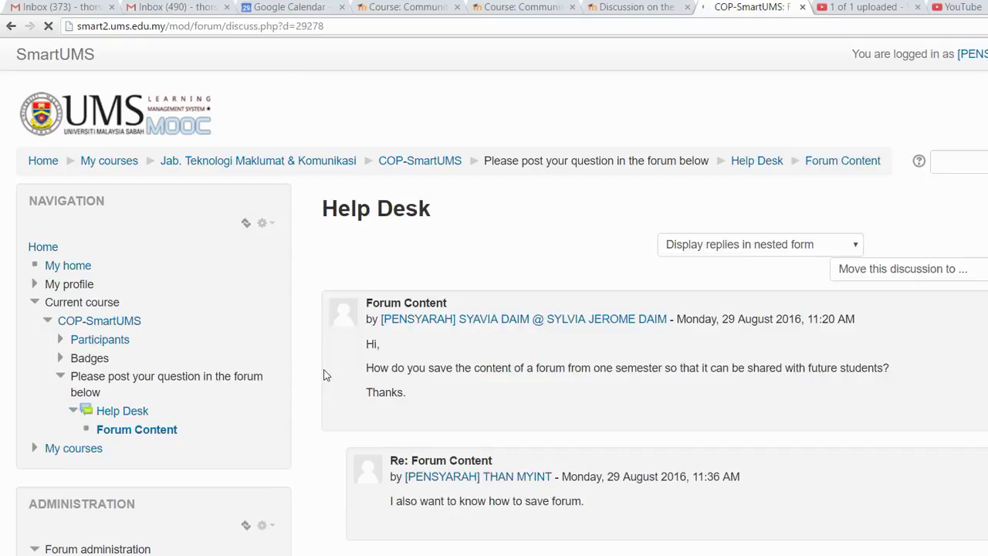
key("alt+Down")
key("Down")
key("Return")
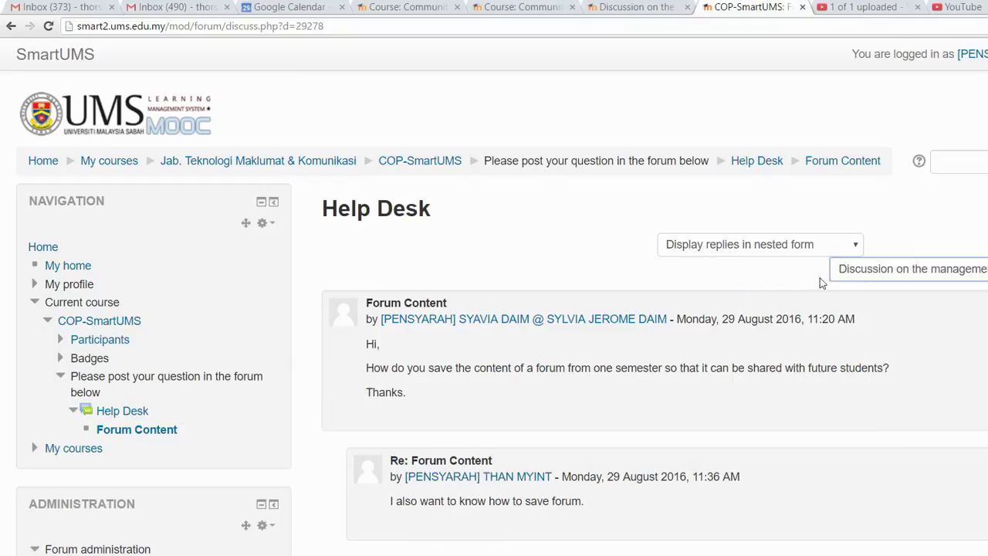
left_click(946, 221)
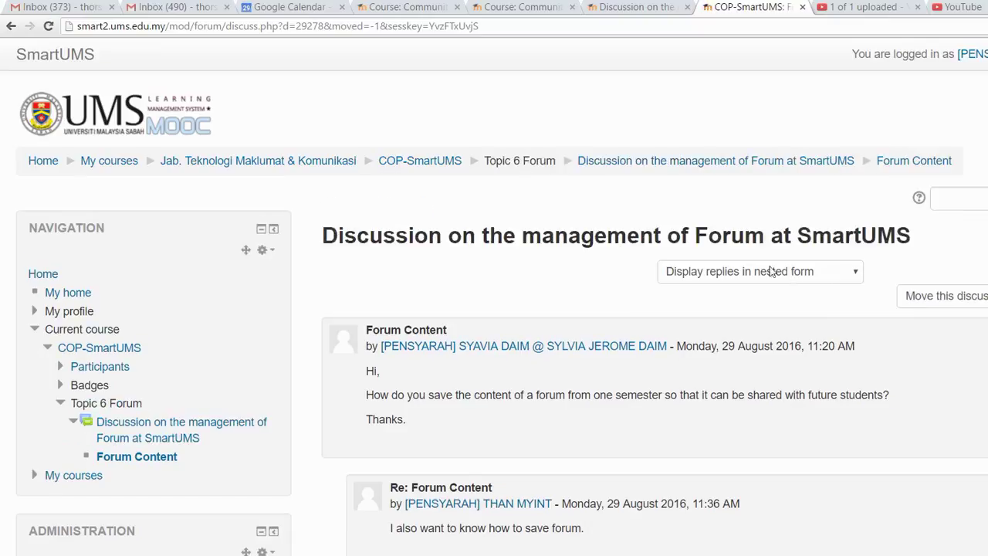
left_click(331, 134)
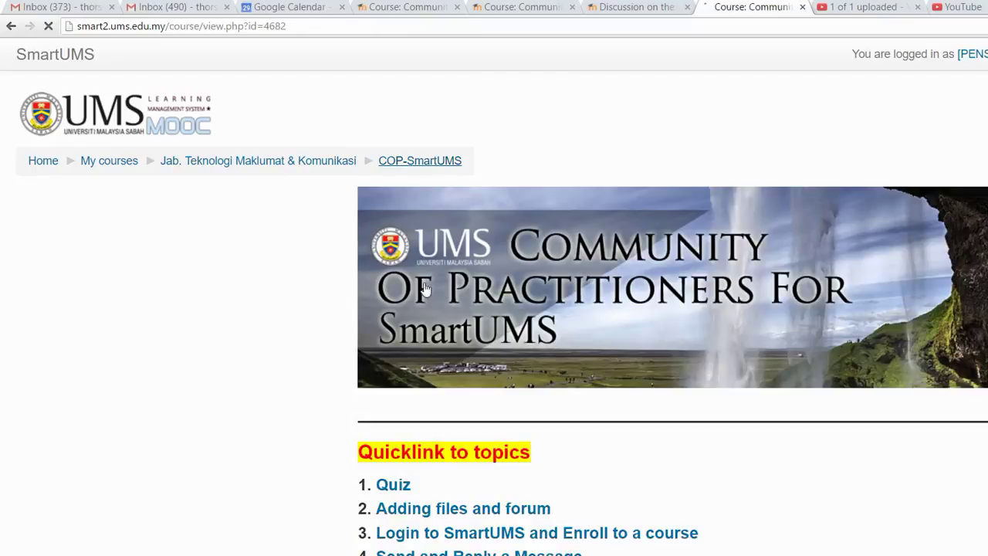
Open the Help Desk forum in a new browser tab and view it.
scroll(485, 335, "down", 5)
scroll(486, 344, "down", 1)
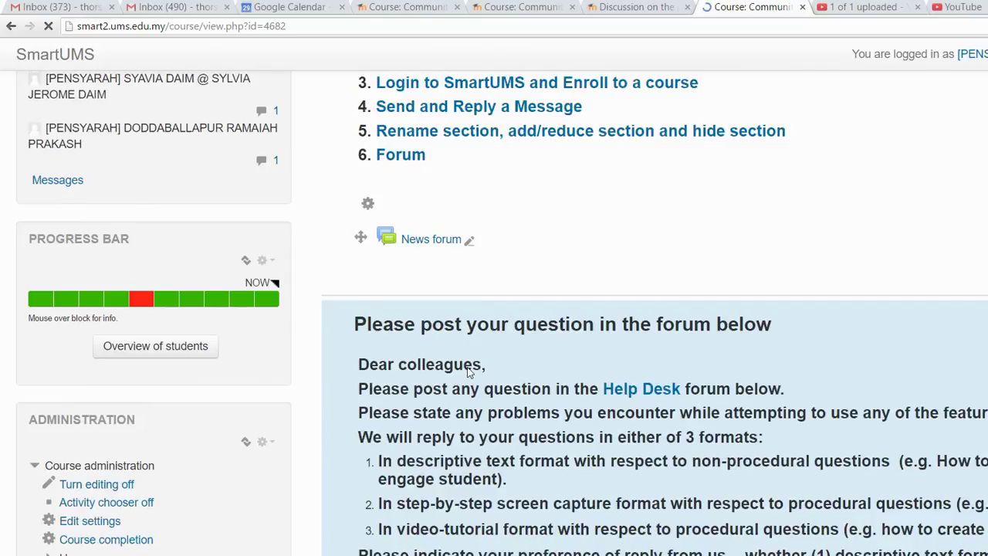
scroll(409, 369, "down", 4)
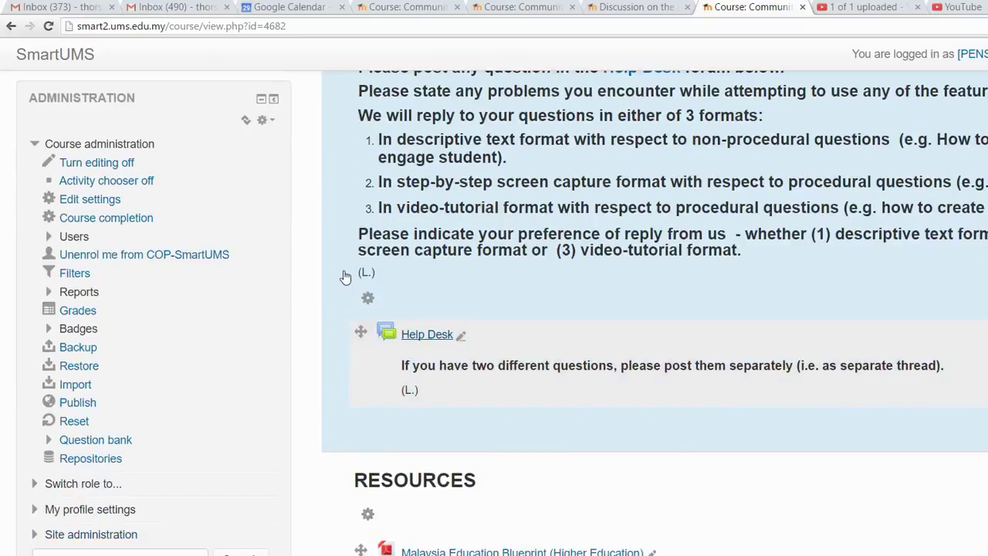
right_click(428, 337)
key("Return")
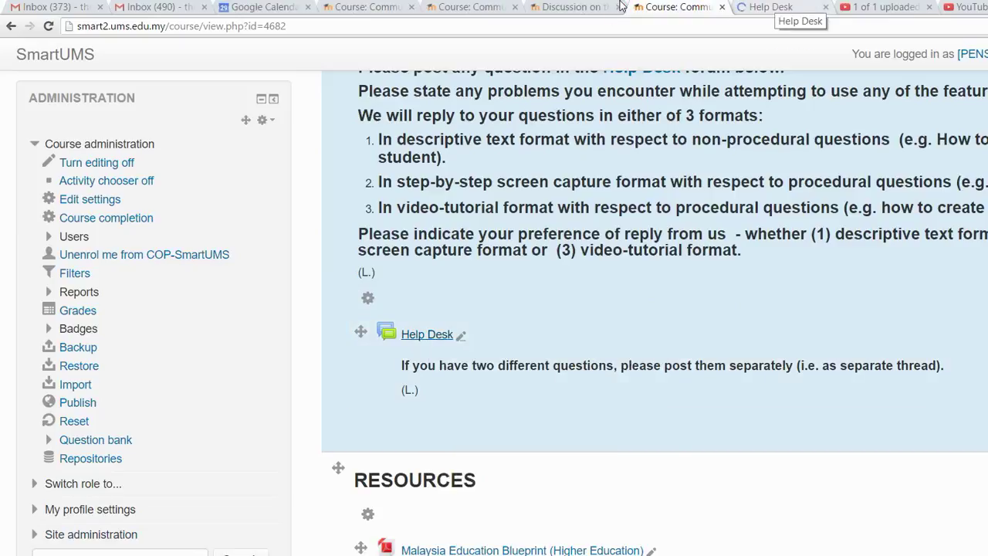
key("ctrl+Tab")
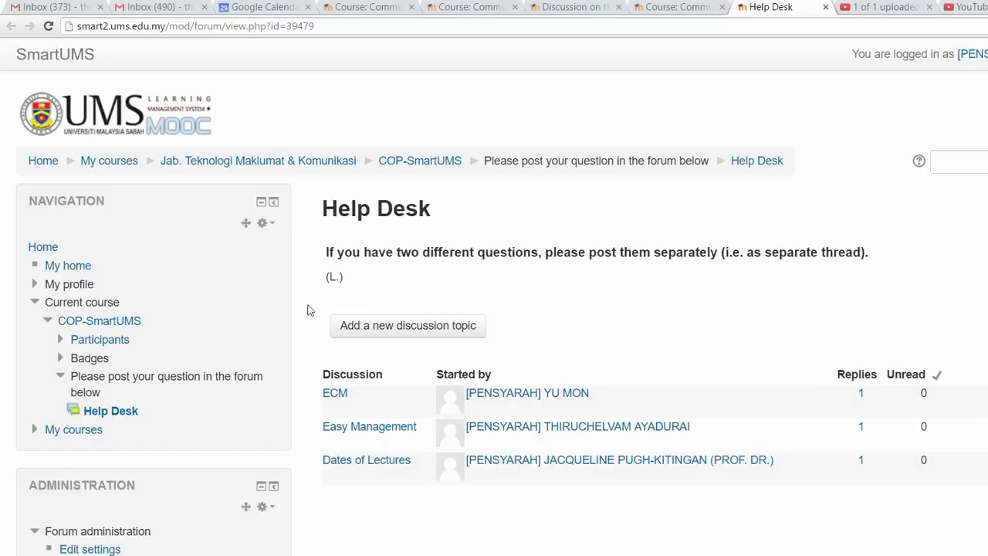
key("ctrl+shift+Tab")
Open the Topic 6 management forum in a new tab and compare its three discussions with Help Desk.
scroll(529, 275, "down", 20)
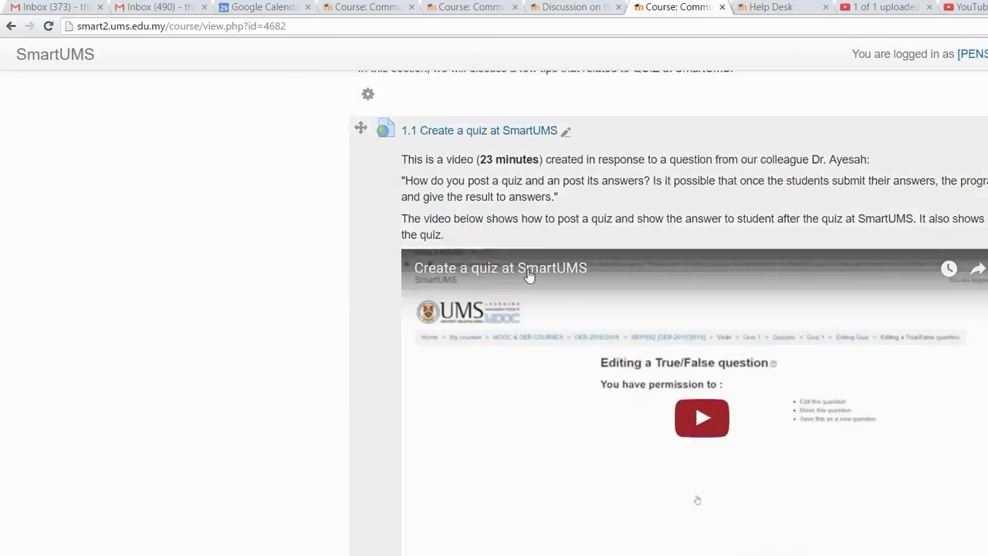
scroll(529, 276, "down", 20)
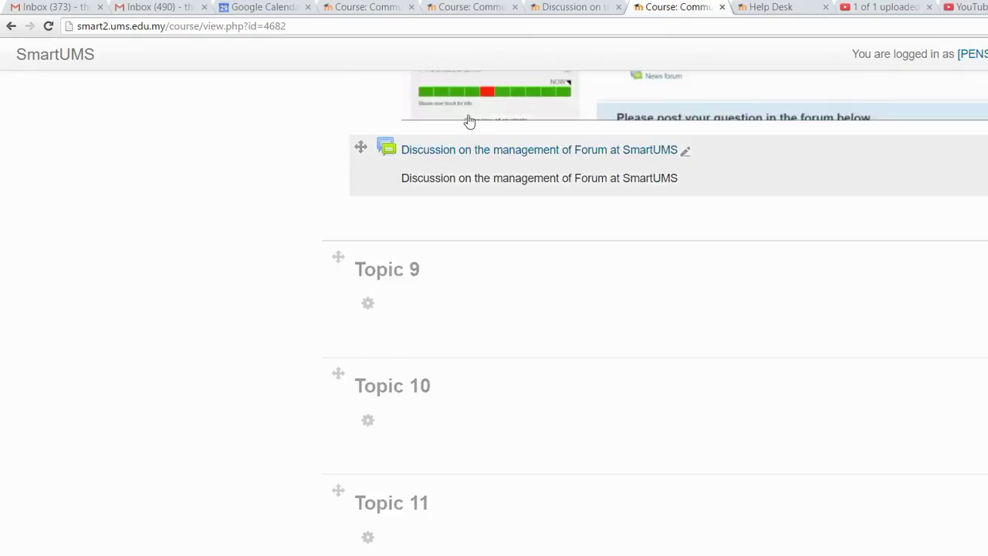
right_click(585, 151)
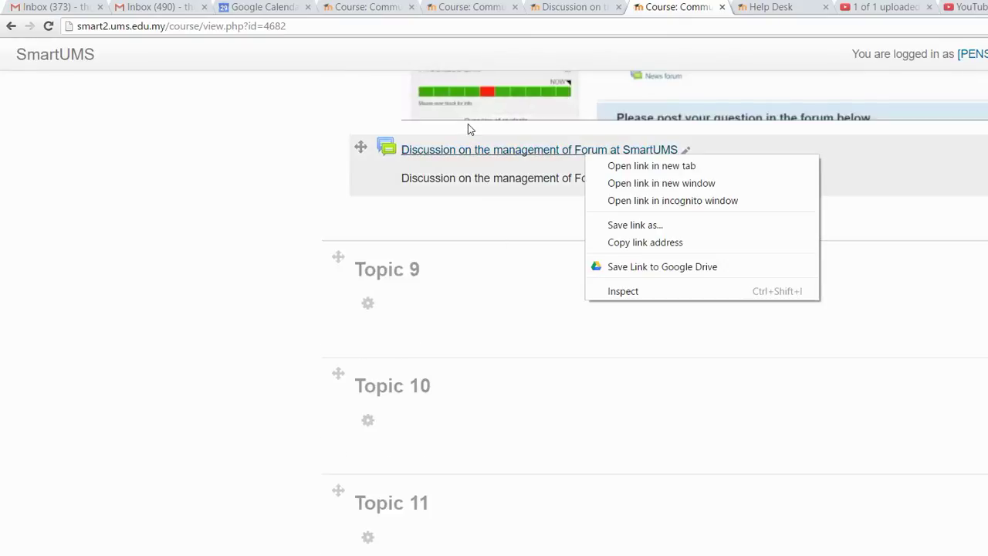
left_click(610, 163)
key("ctrl+Tab")
key("ctrl+Tab")
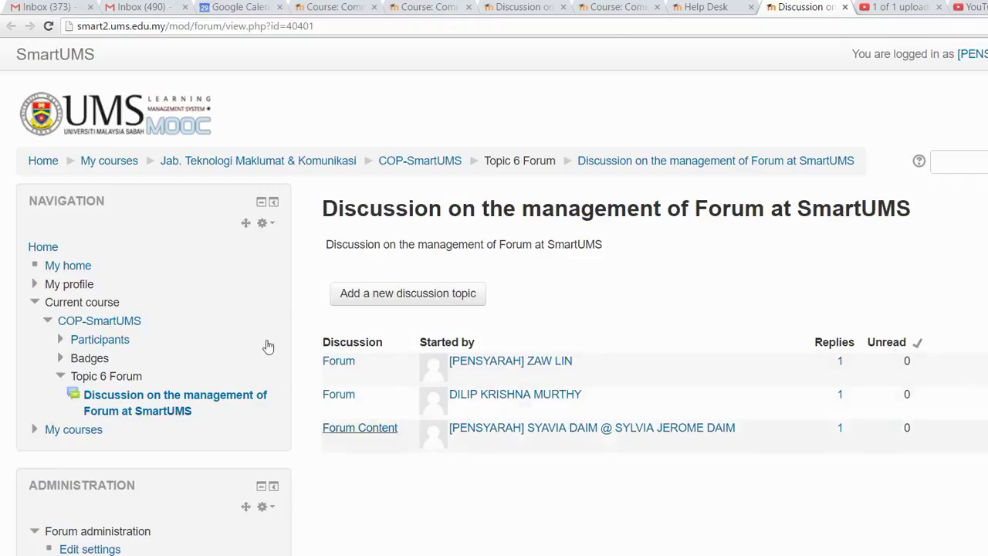
key("ctrl+shift+Tab")
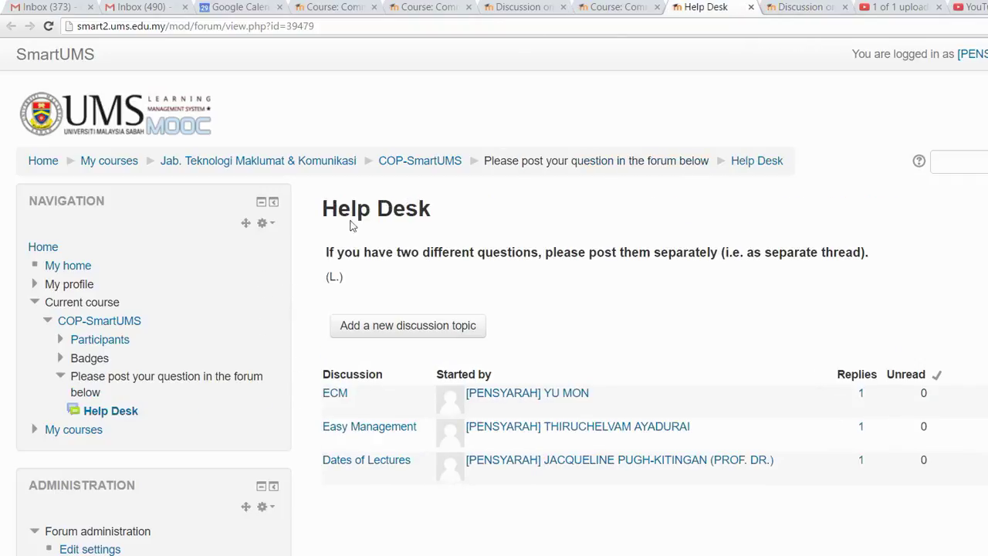
key("ctrl+Tab")
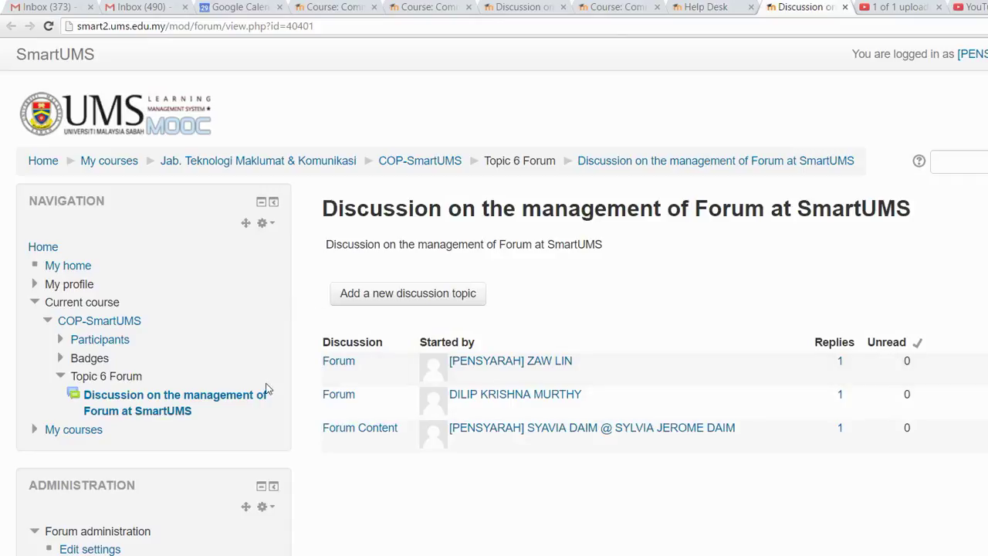